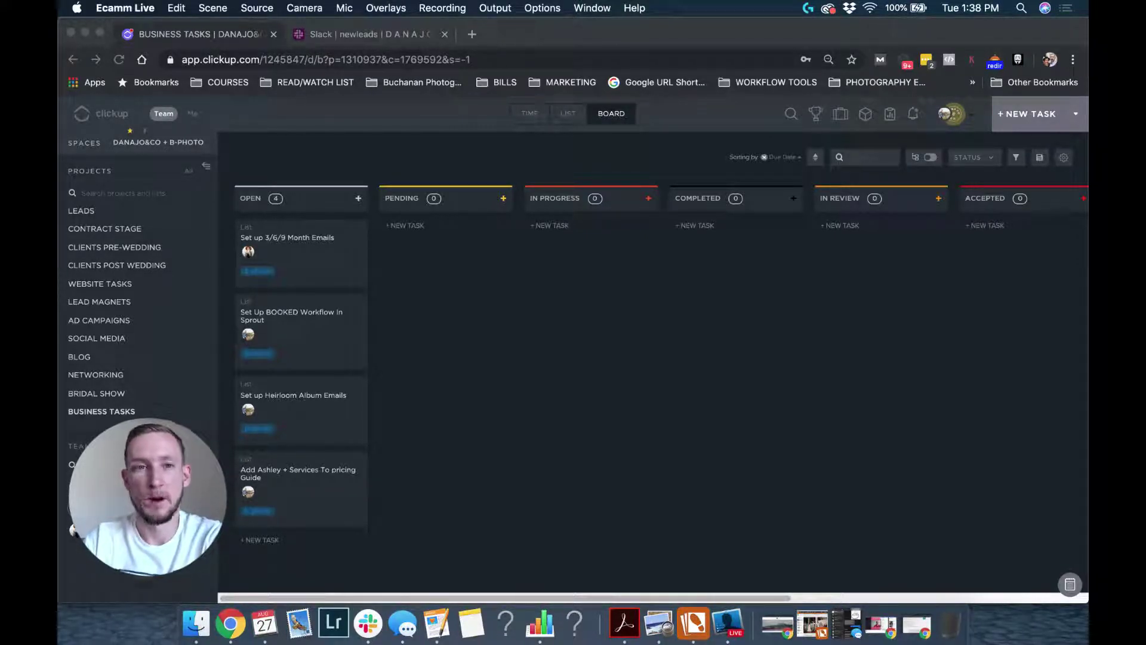
Step: Bring the browser with ClickUp's Business Tasks board and its four open tasks to the front
key(super+Tab)
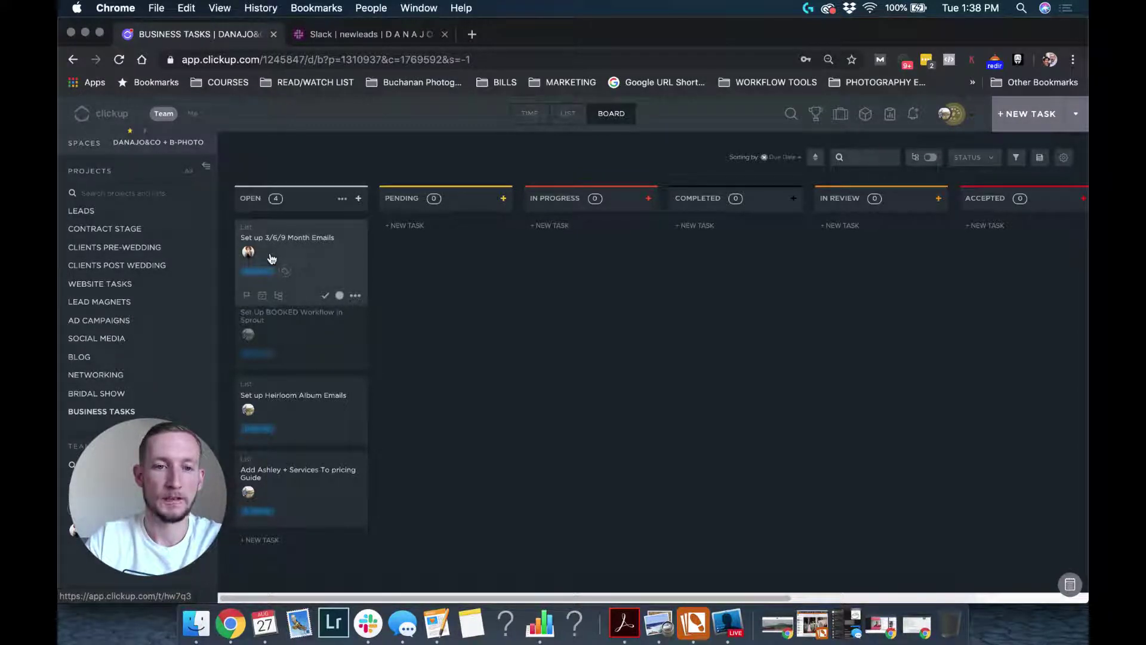
Step: Drag the 'Set up 3/6/9 Month Emails' card from Open to Pending, then into In Progress
drag(269, 253, 425, 234)
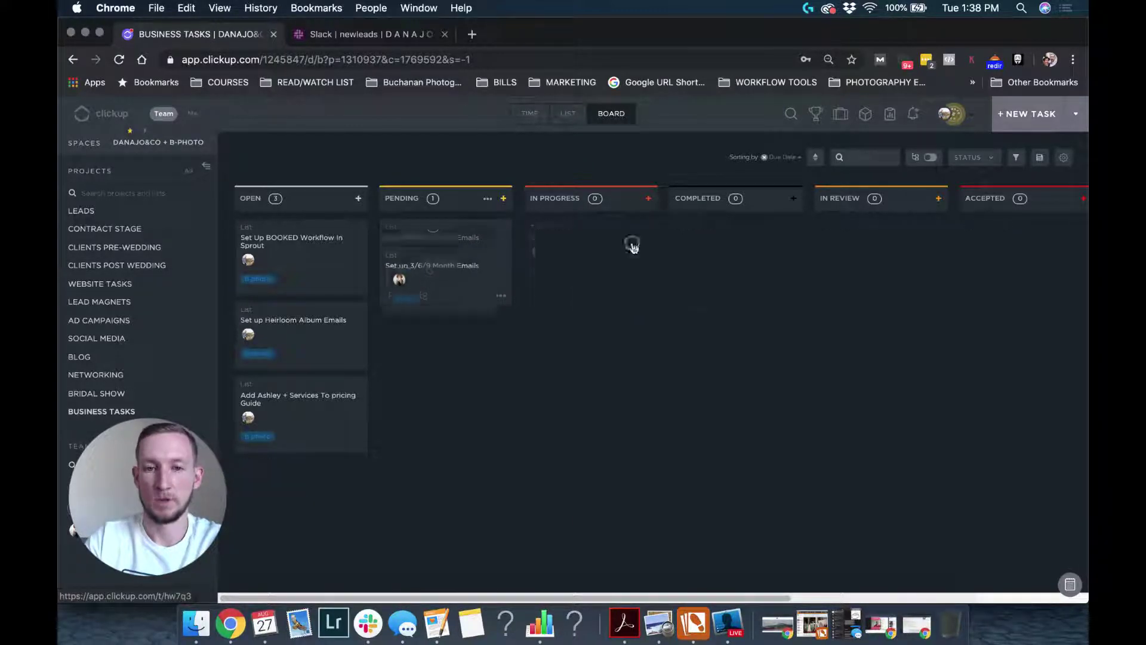
drag(633, 247, 629, 238)
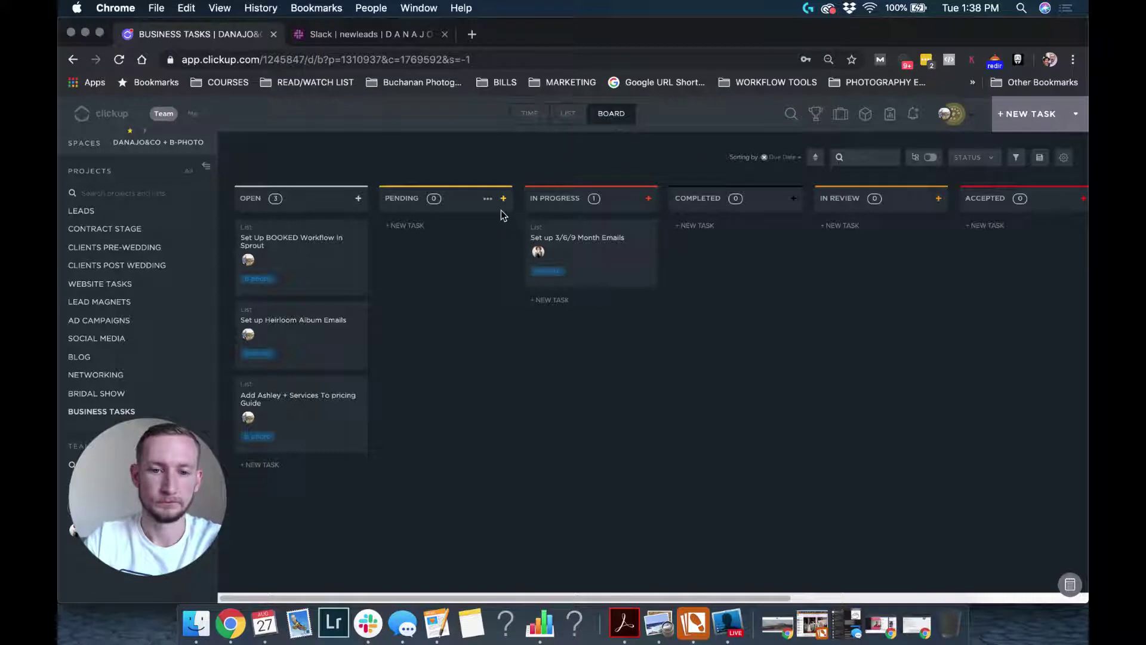
Step: Assign the 'Set up 3/6/9 Month Emails' card to the other team member
click(538, 253)
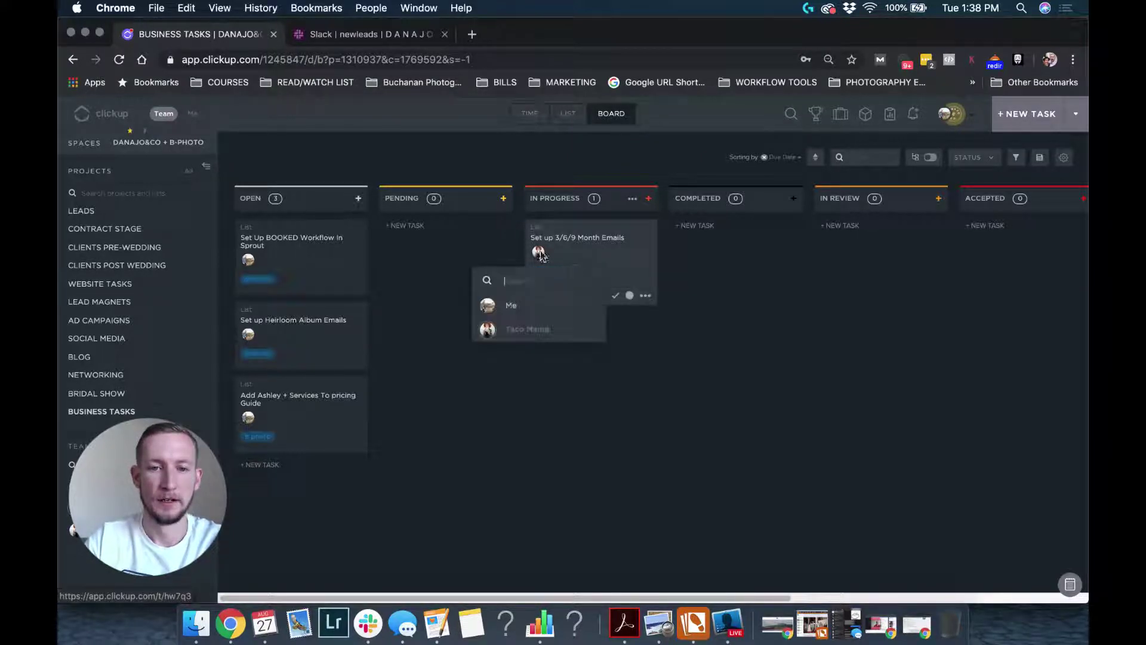
click(517, 331)
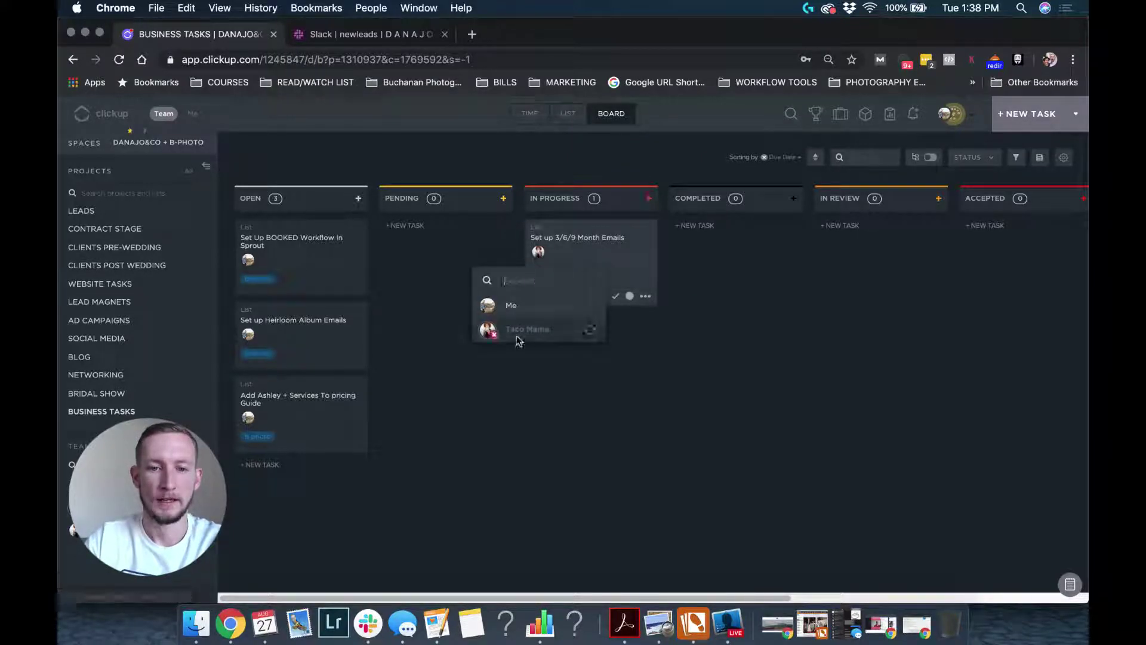
click(439, 238)
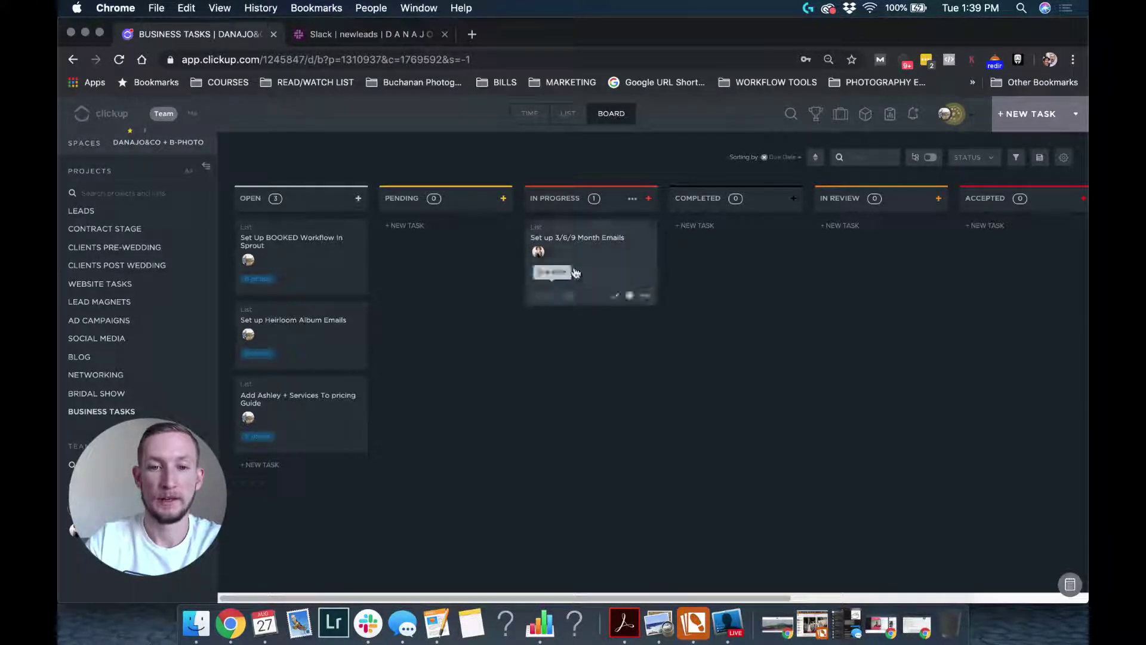
Step: Open the task's details and click into its still-empty description field
click(611, 260)
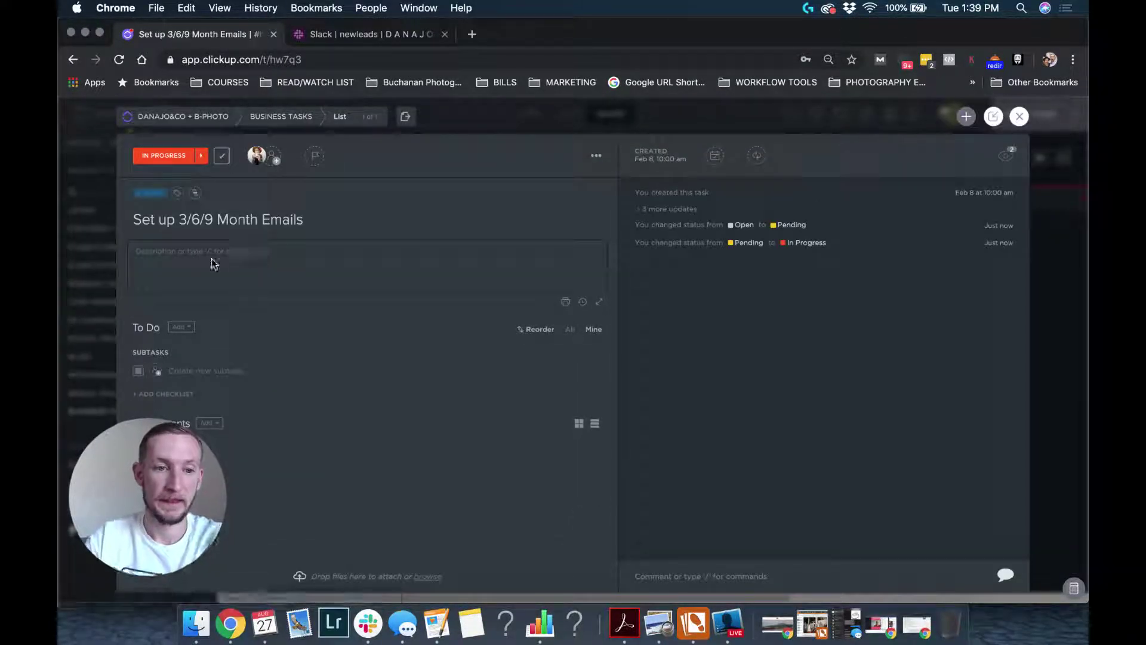
click(211, 258)
text(f)
click(169, 349)
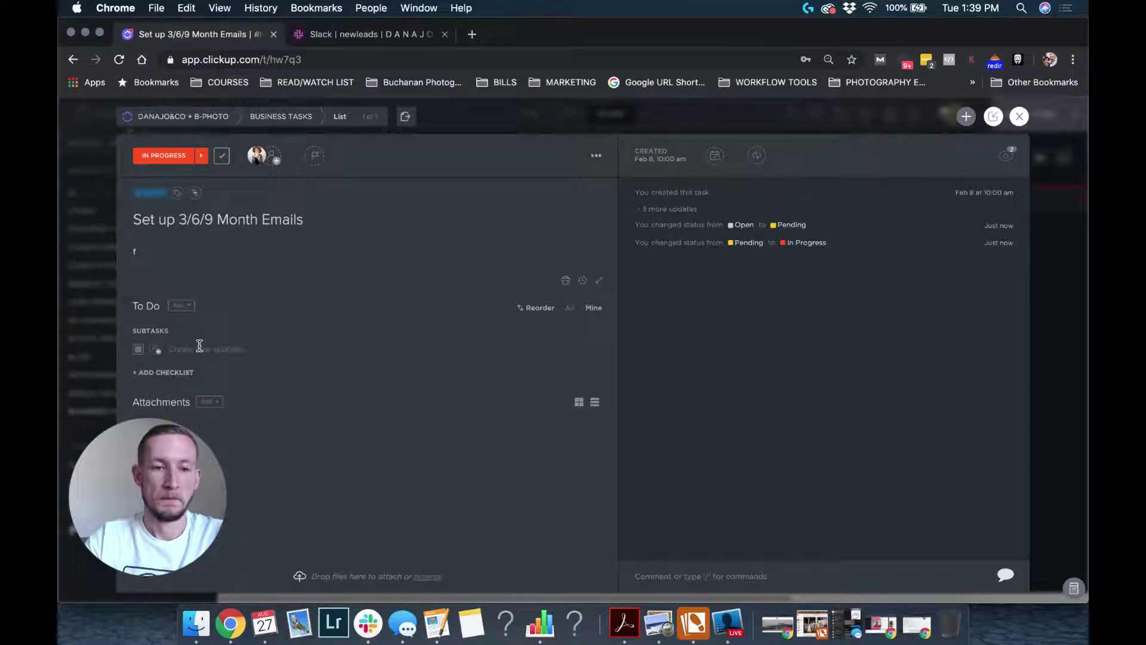
click(167, 261)
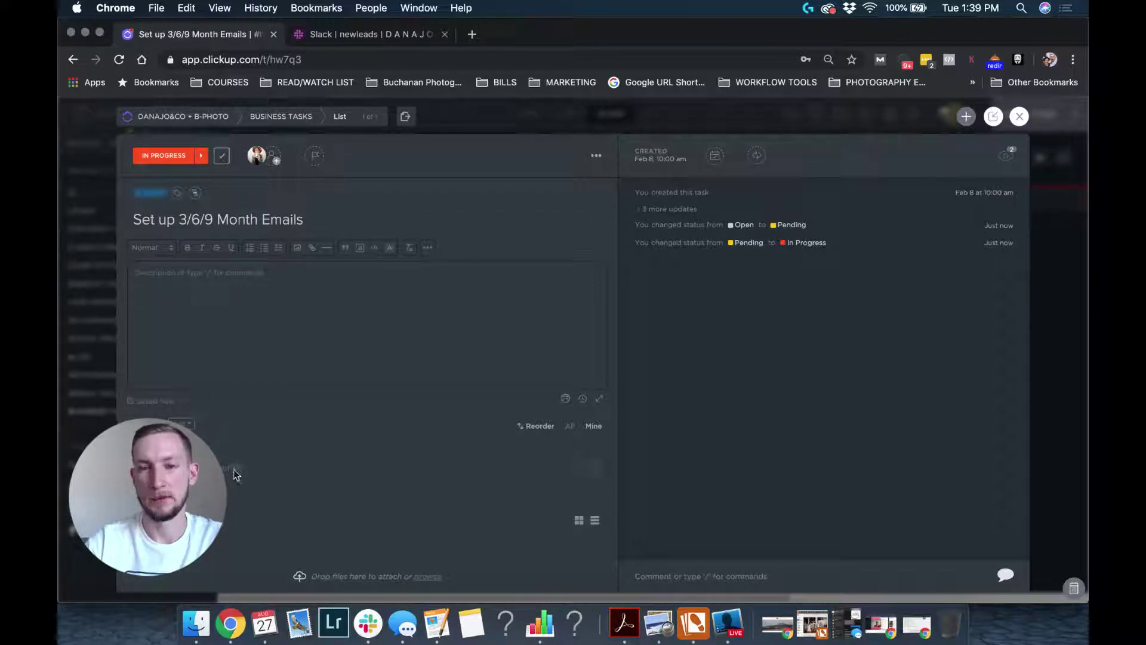
Step: Close the task and view Business Tasks as a list, then as a calendar
click(1019, 117)
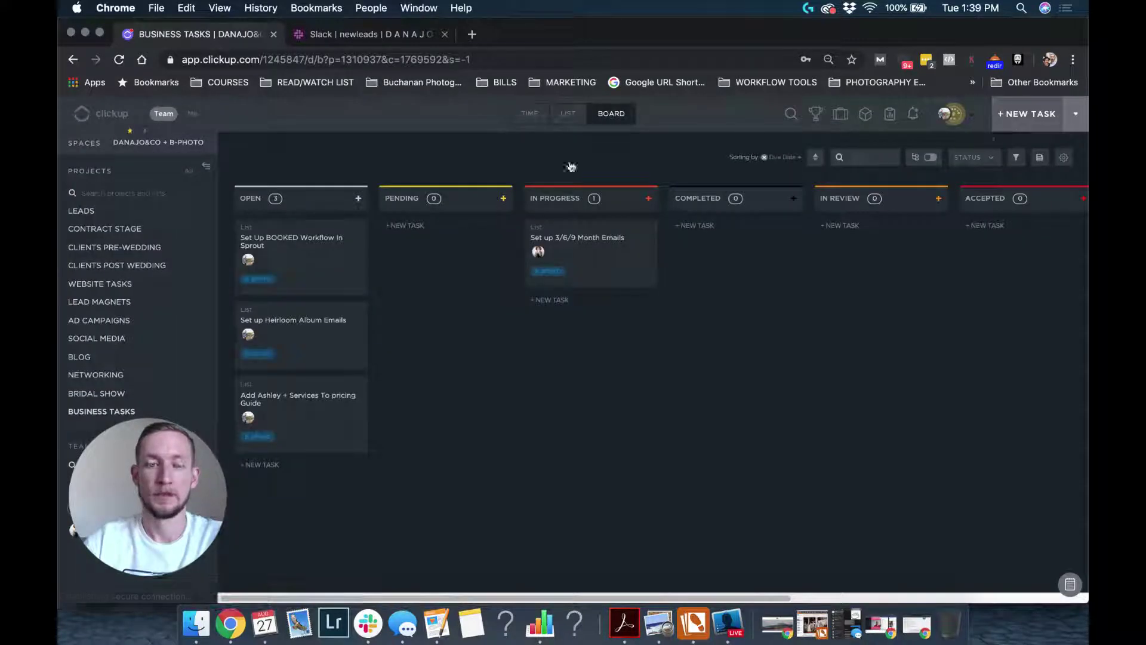
click(564, 113)
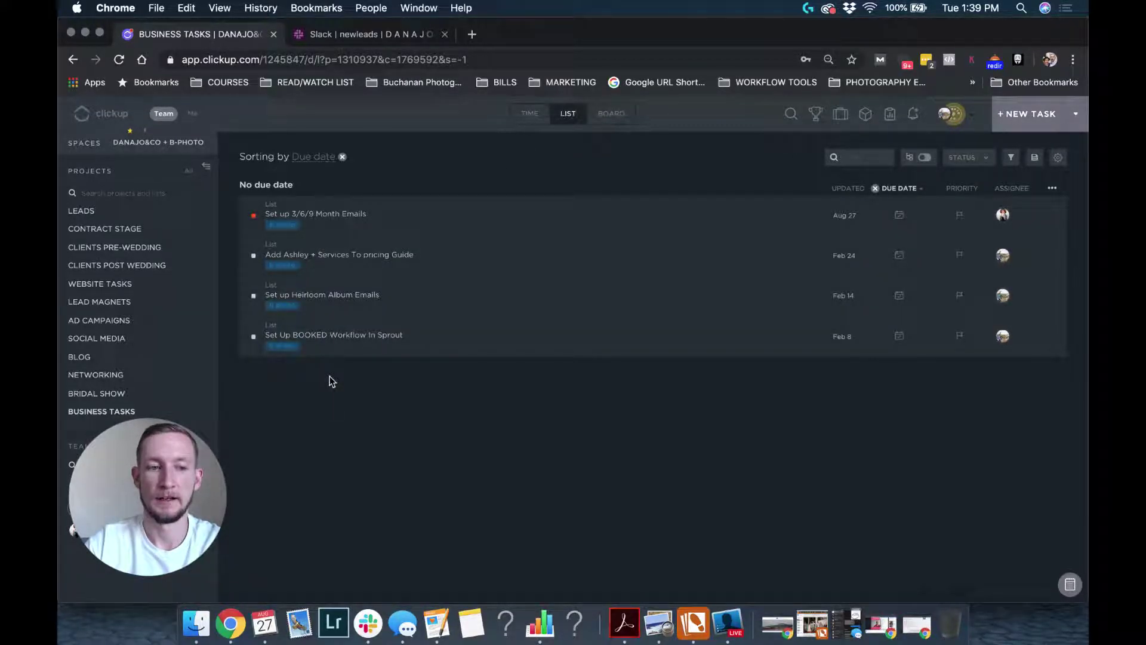
click(541, 117)
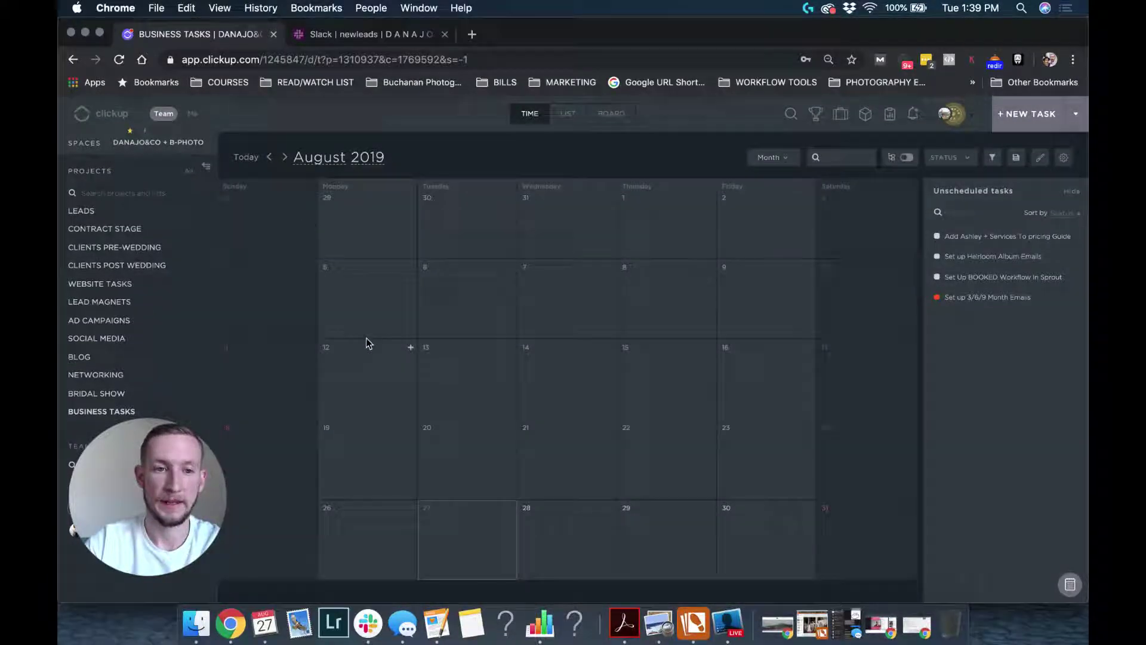
Step: Step the calendar from July to September 2019, then return to the board view
click(270, 157)
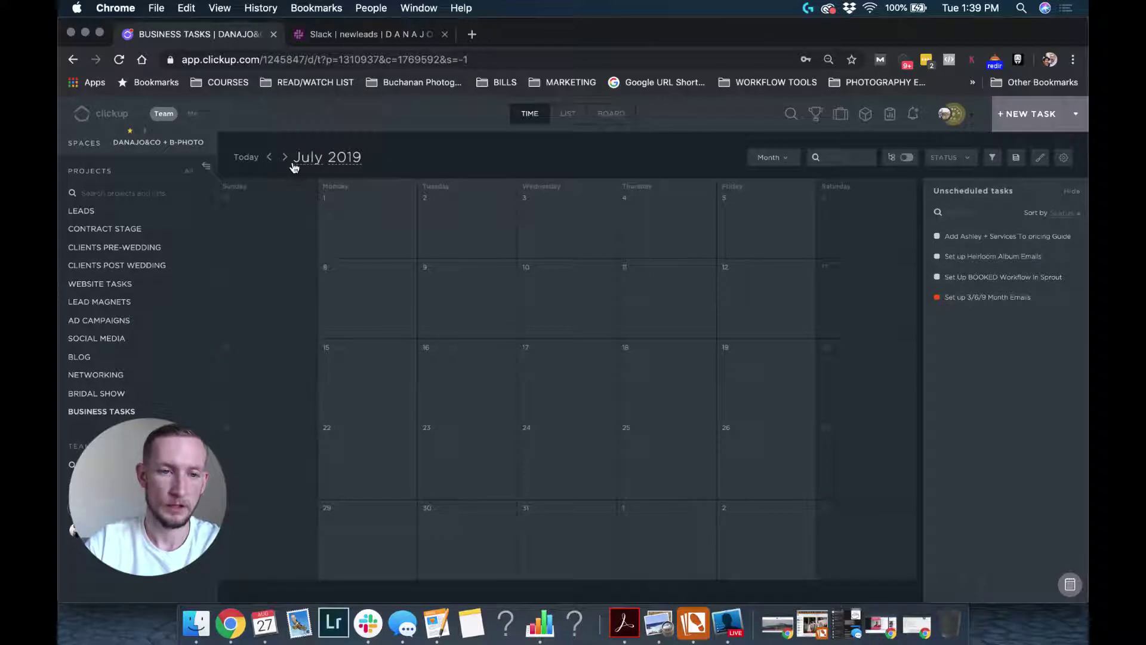
click(285, 157)
click(284, 157)
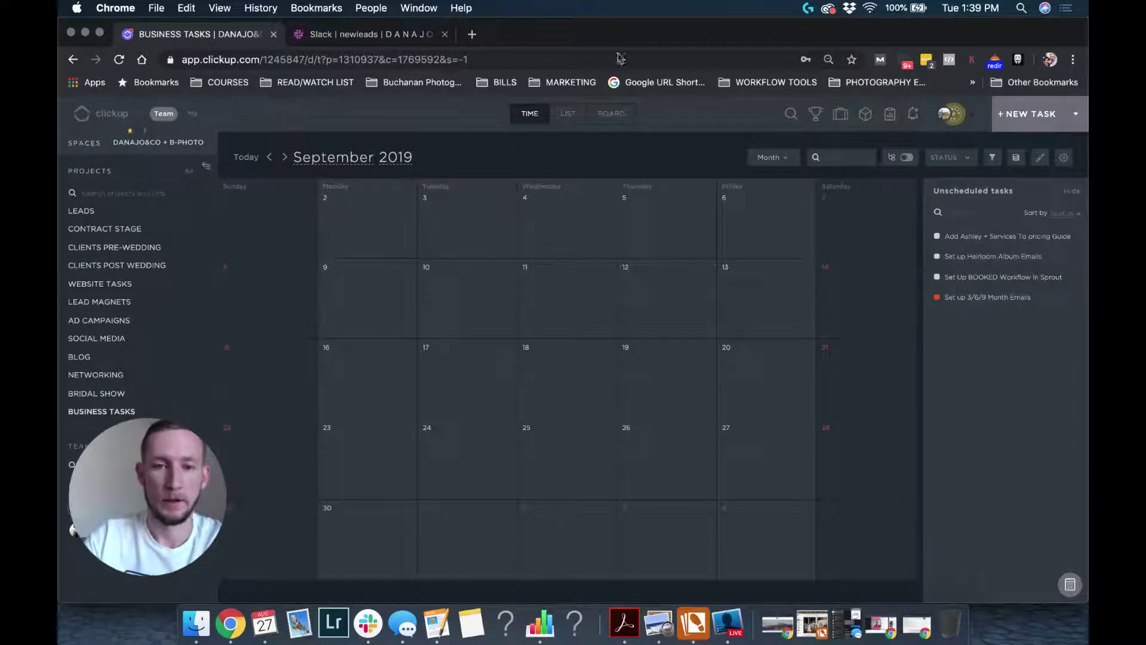
click(601, 119)
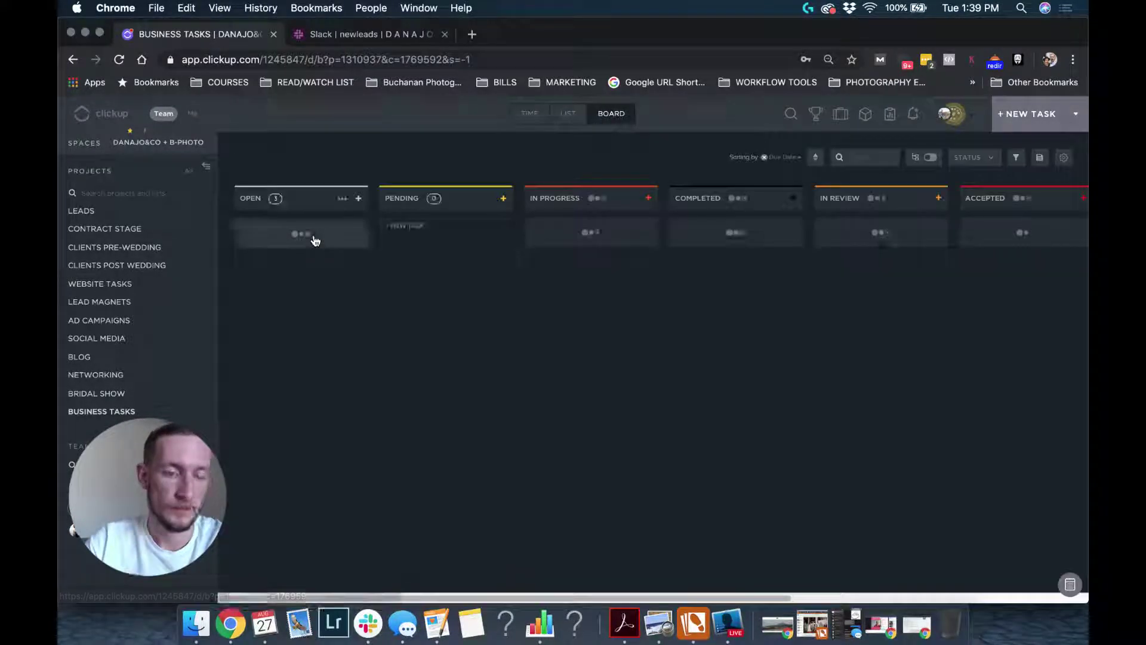
Step: Open the Leads board and move the first lead into DAY 1 - PHONE CALL
click(79, 211)
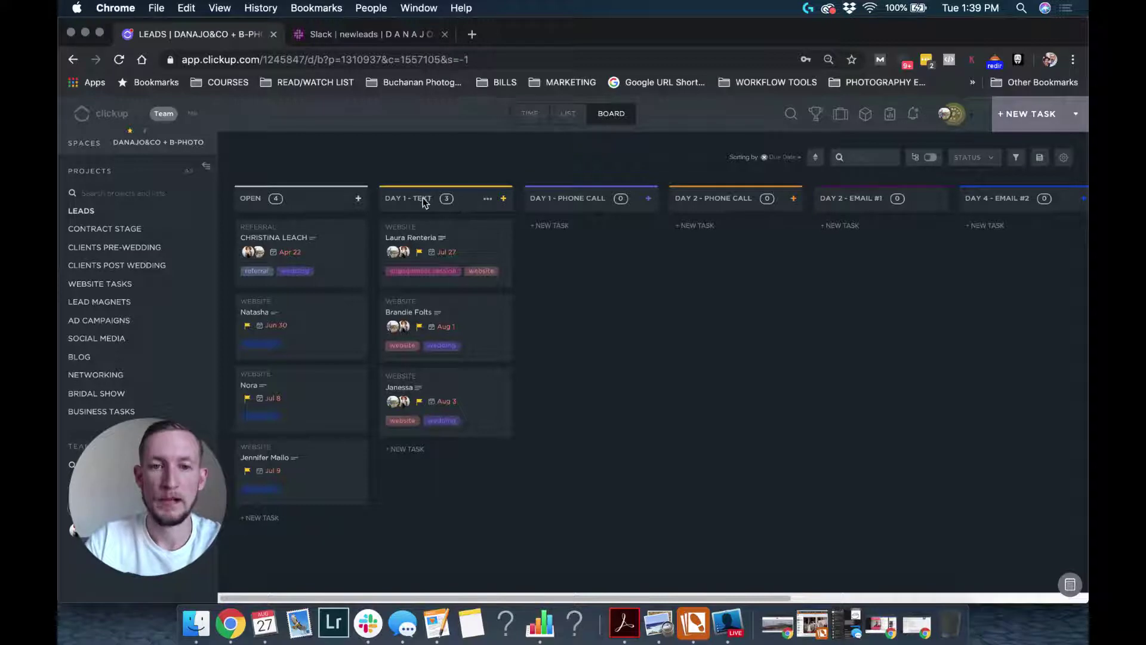
scroll(662, 263, right, 3)
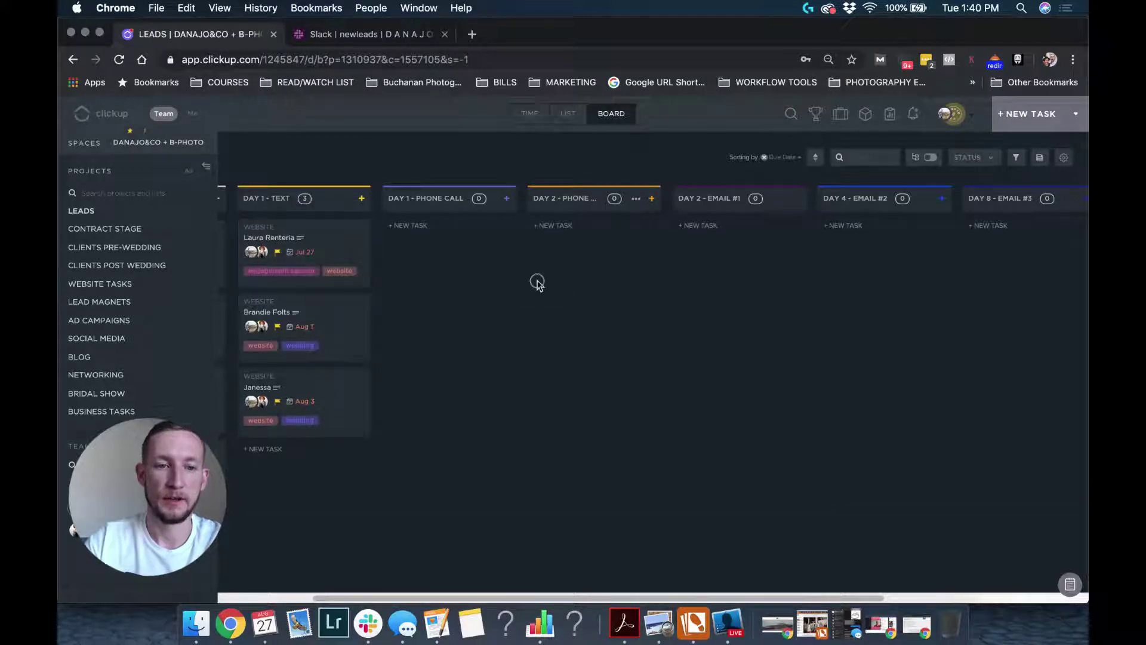
scroll(503, 279, right, 1)
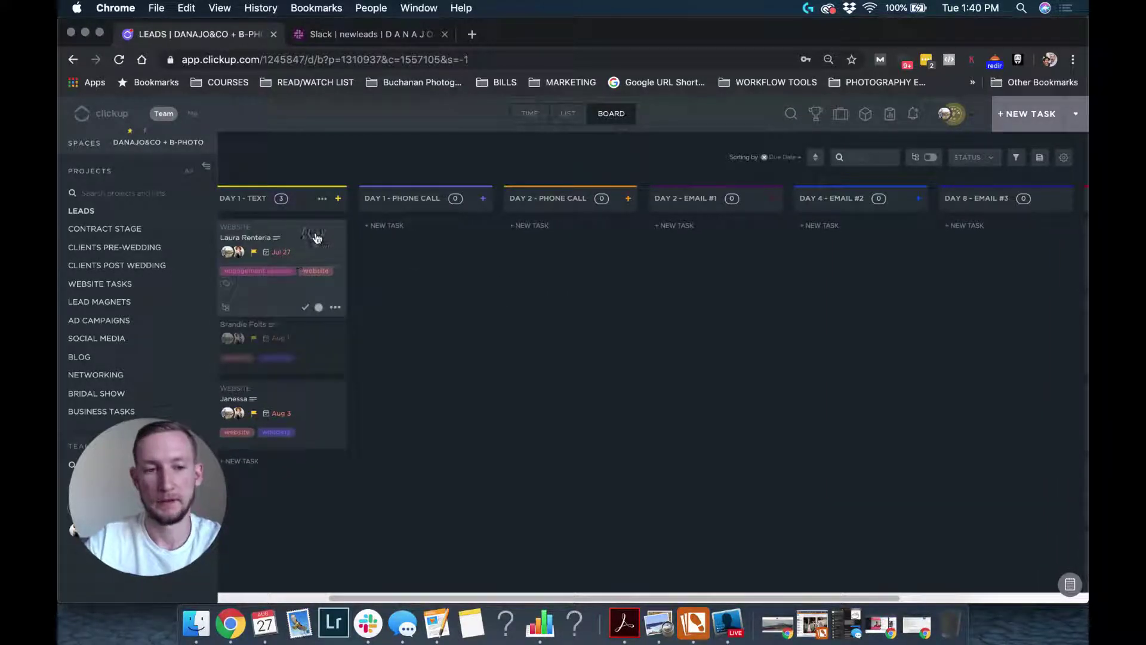
drag(310, 237, 476, 239)
Step: Move the lead card from DAY 2 - PHONE CALL back into DAY 1 - TEXT
scroll(422, 231, right, 3)
scroll(608, 233, right, 2)
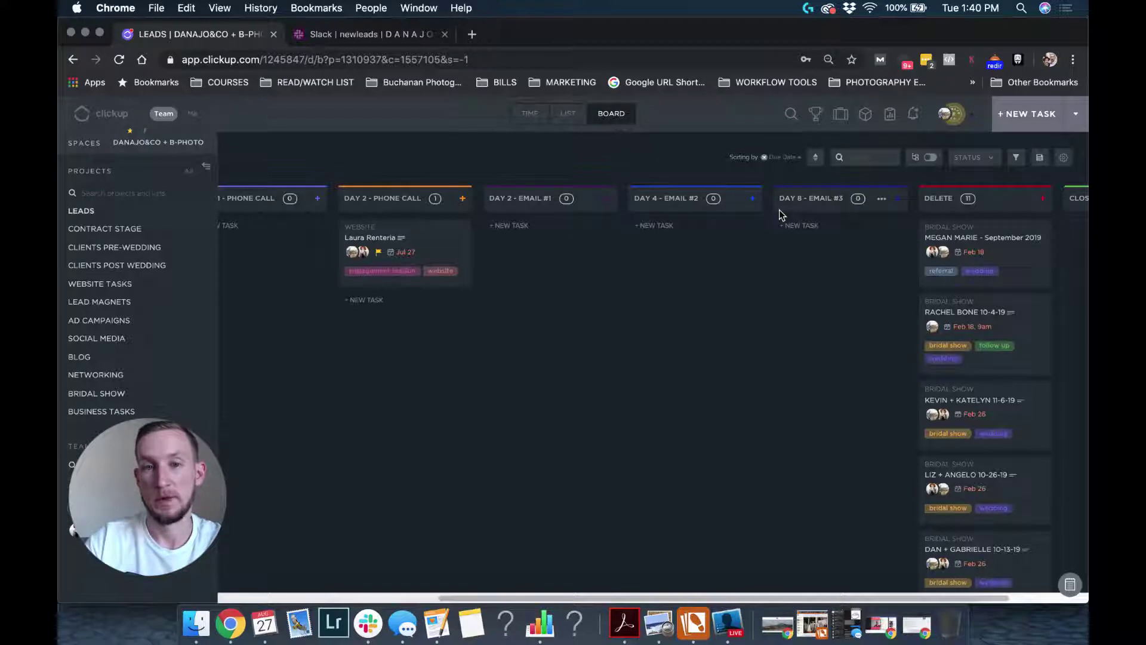
scroll(829, 287, right, 3)
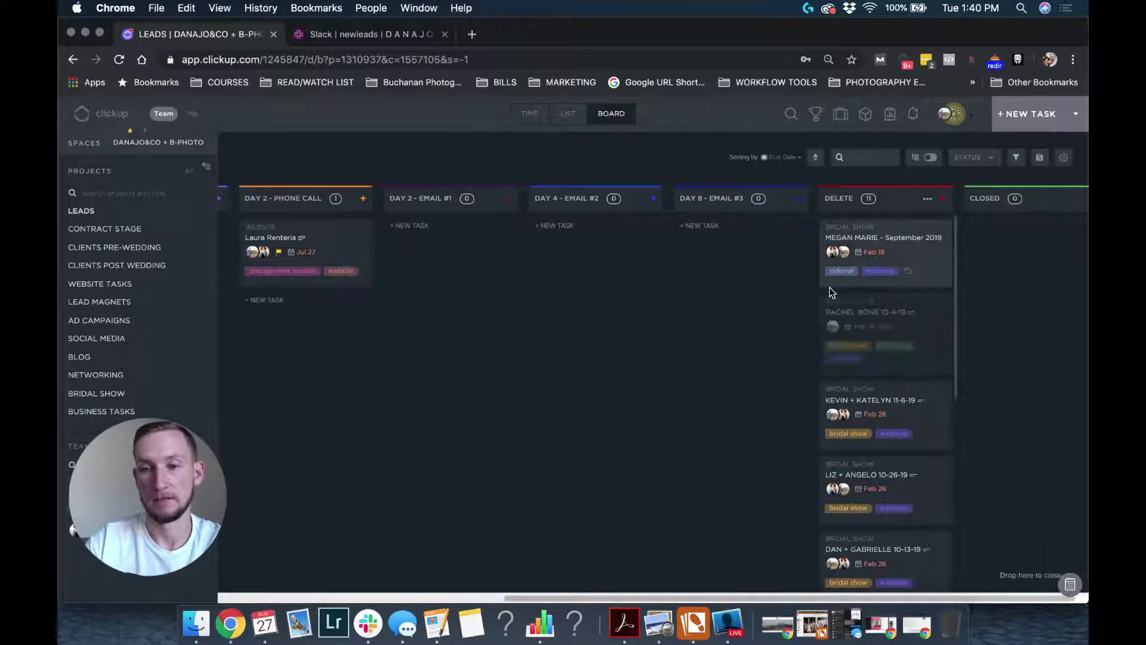
scroll(829, 288, down, 10)
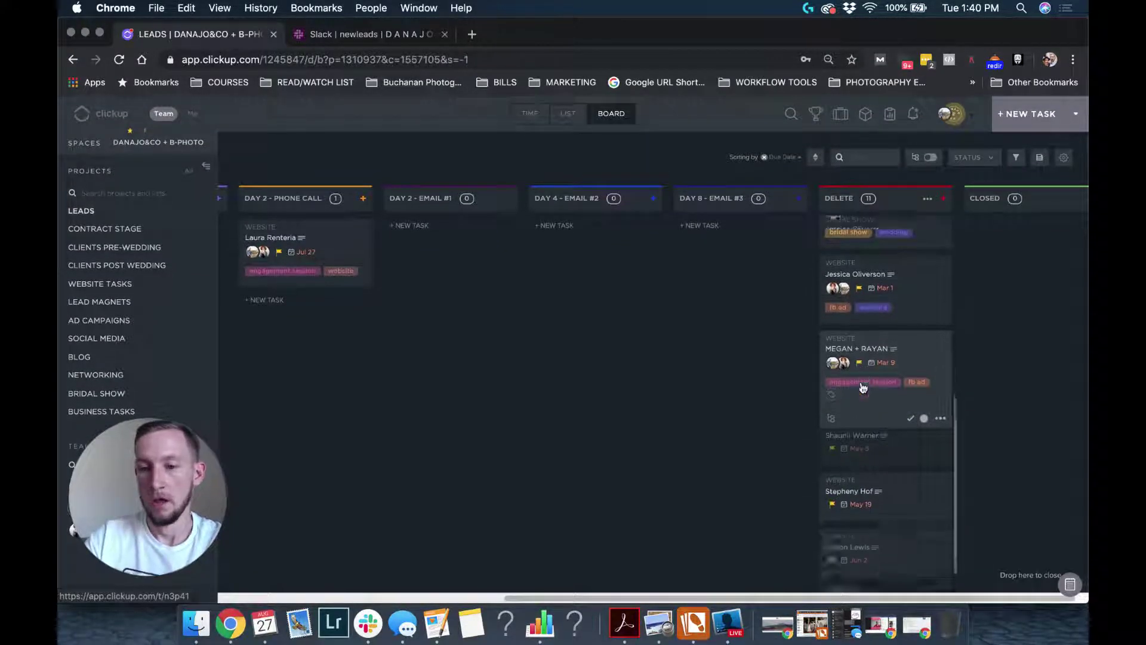
scroll(862, 385, down, 5)
scroll(656, 382, left, 13)
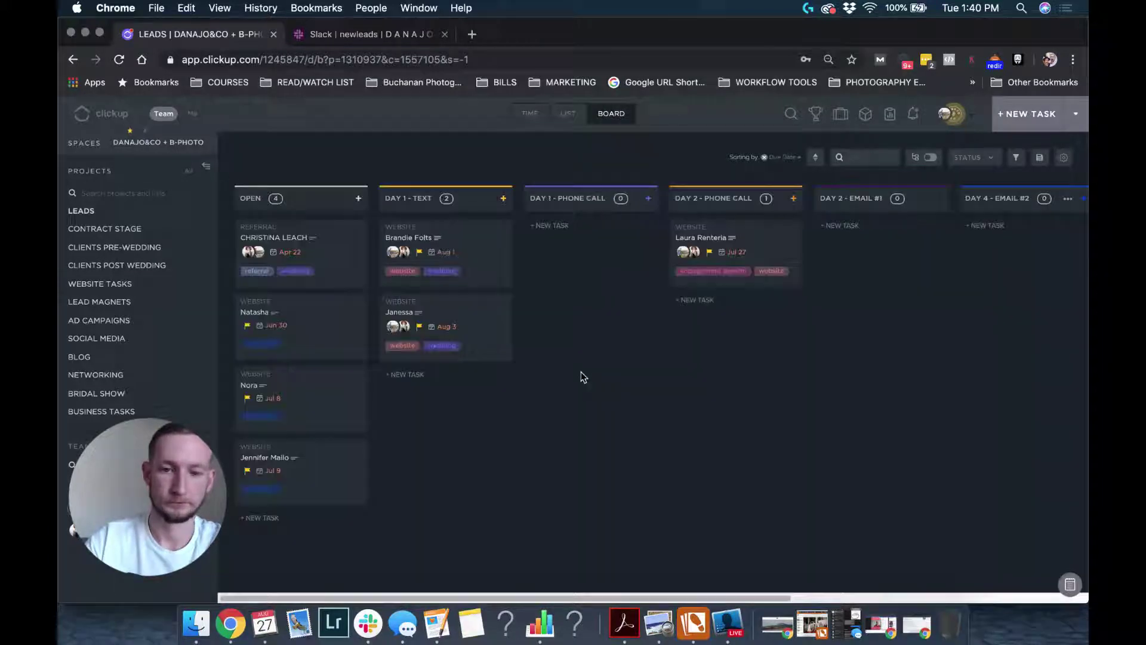
drag(759, 250, 446, 236)
click(104, 228)
Step: View the Contract Stage WORKFLOW board, then scroll across the pre-wedding BOOKED board
click(108, 248)
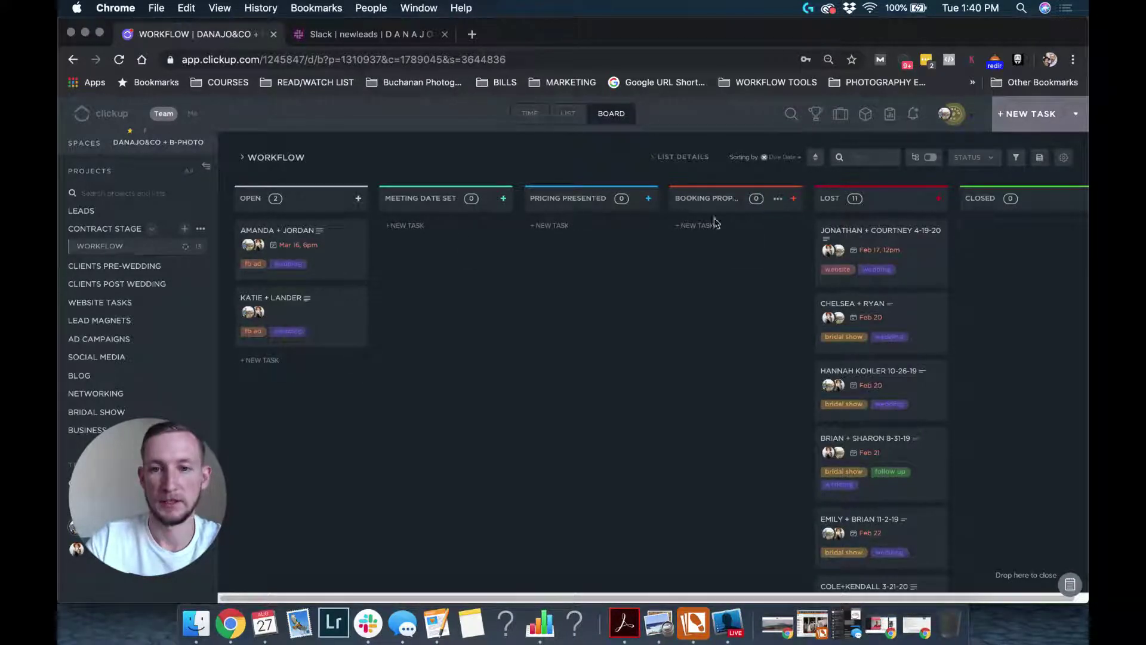
click(111, 266)
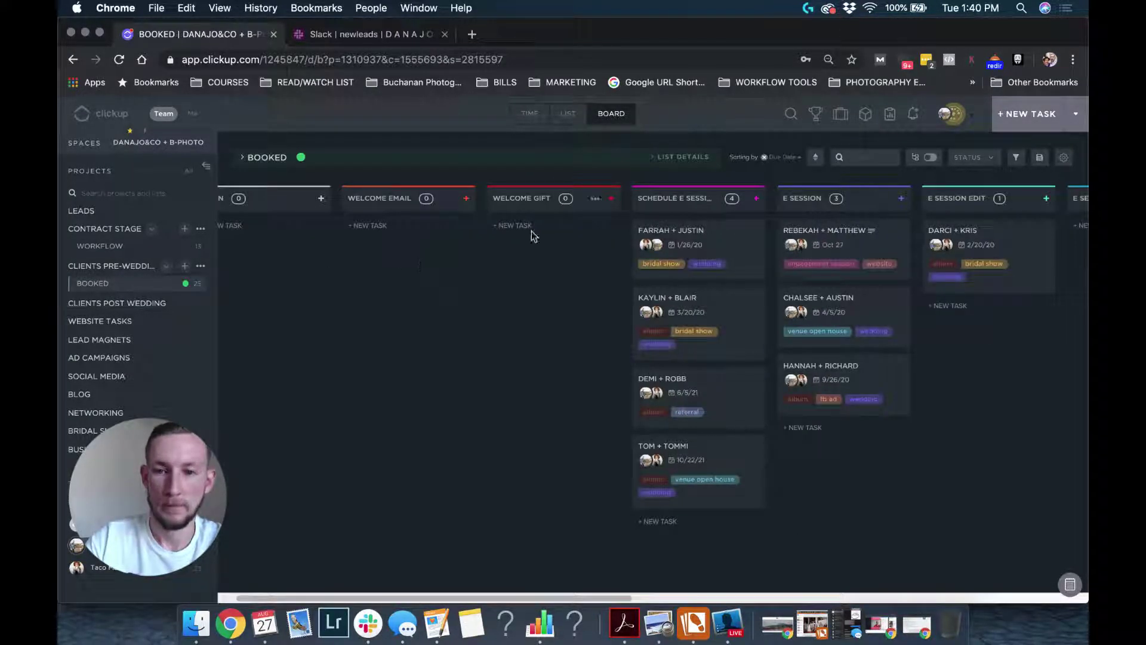
scroll(869, 213, right, 10)
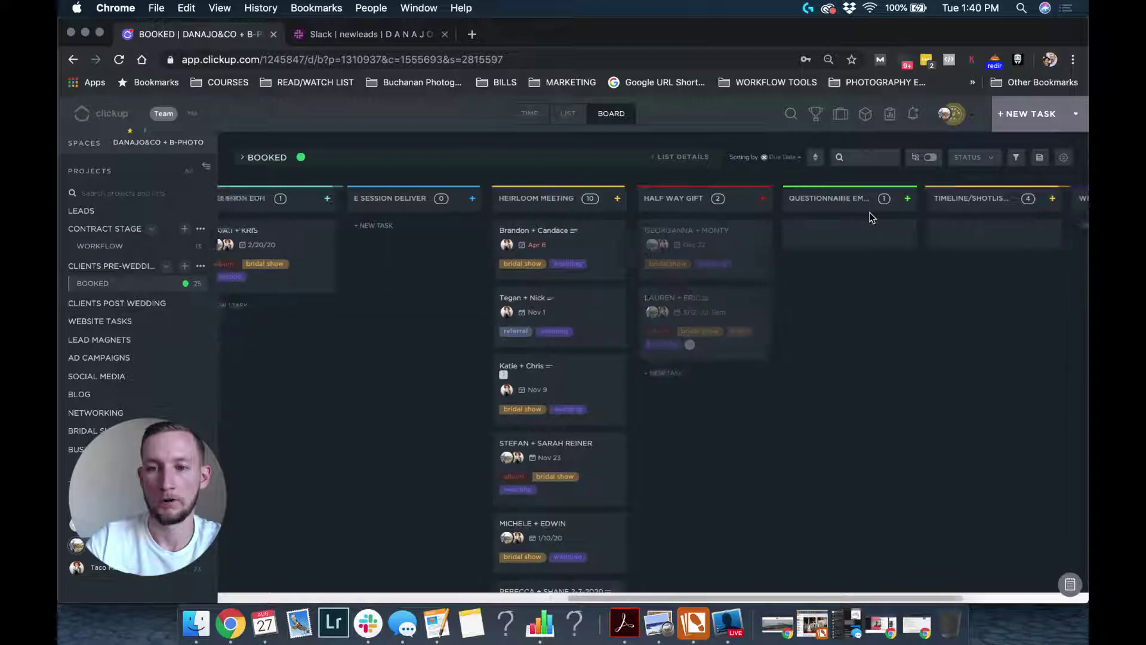
scroll(869, 213, left, 15)
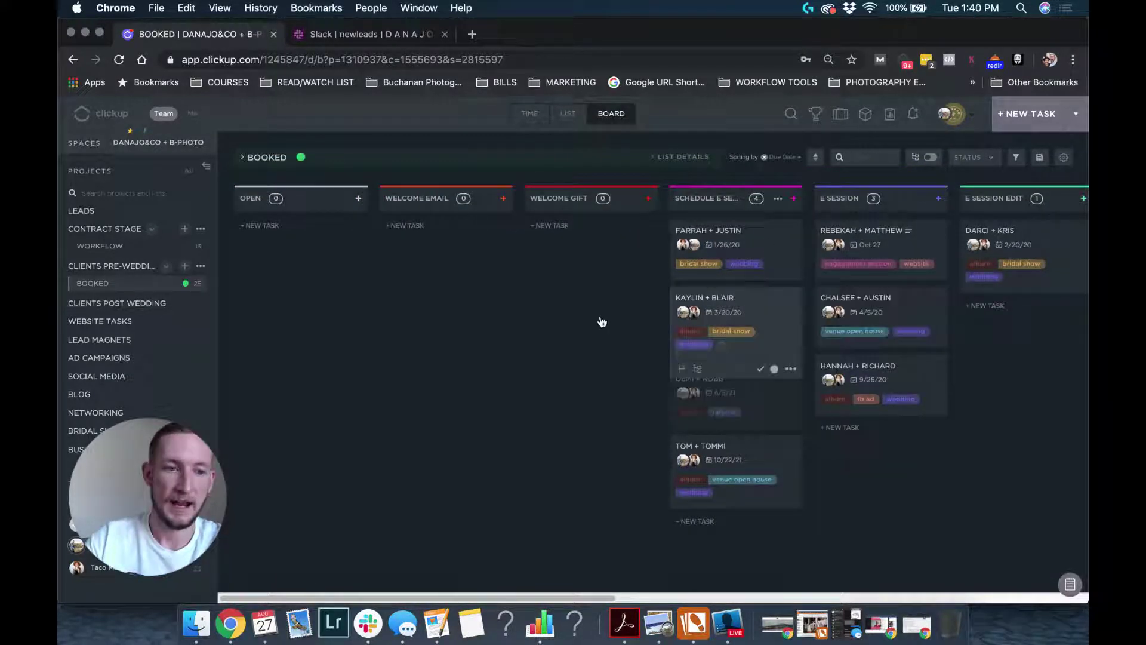
click(151, 229)
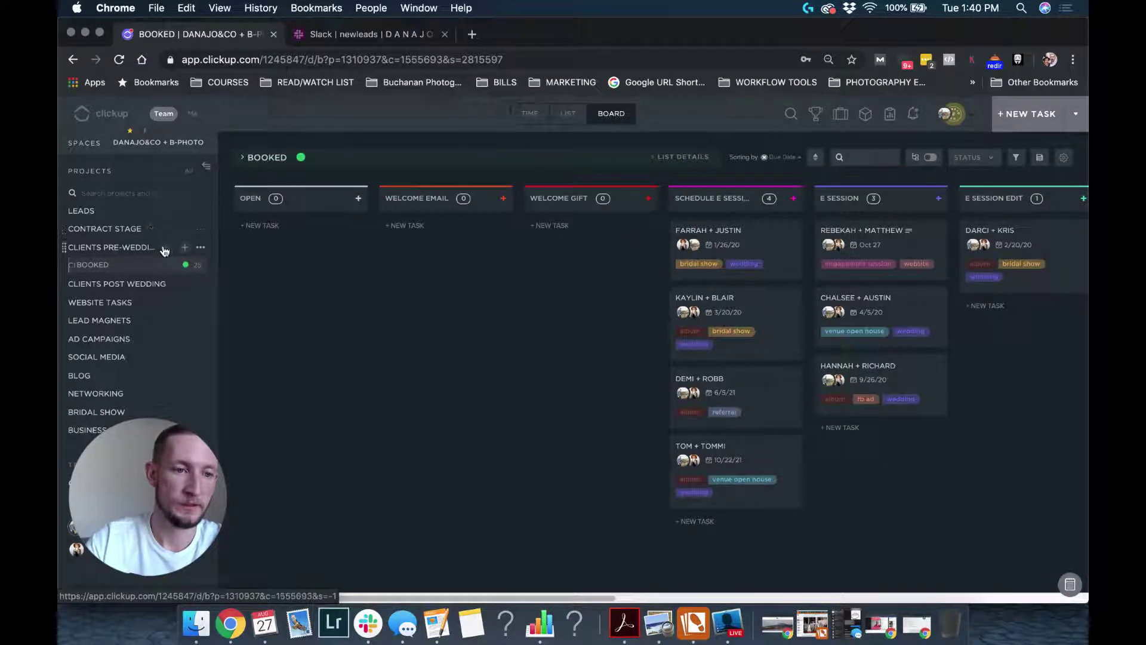
click(164, 249)
Step: Open WEBSITE TASKS, showing Create Email Sequences open and five tasks closed
click(109, 284)
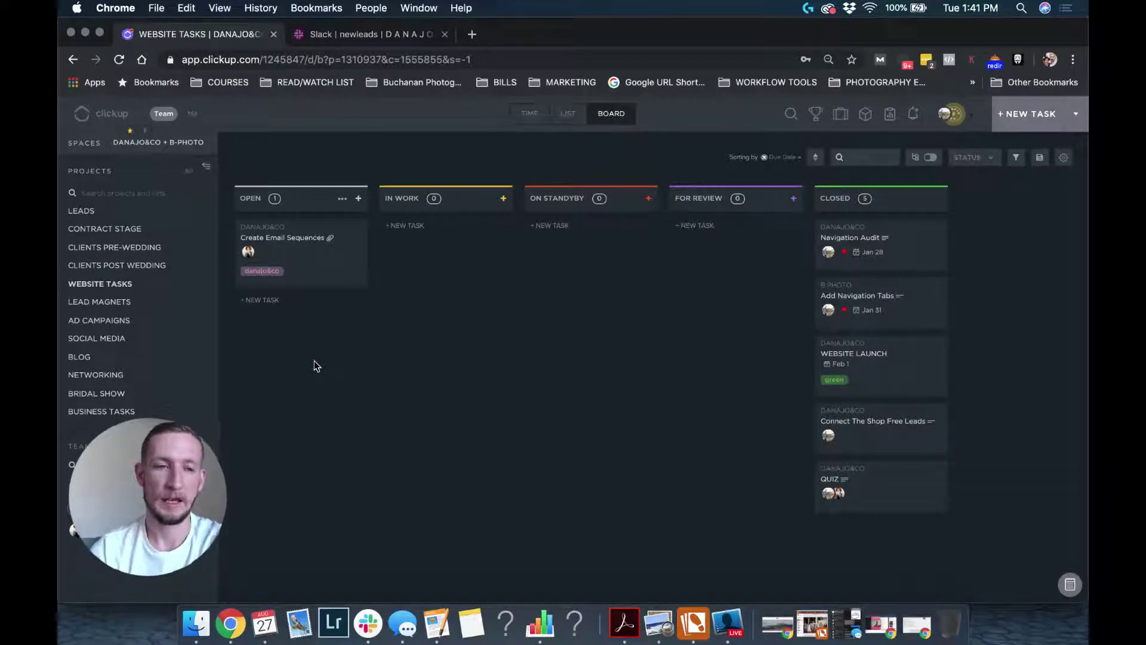
click(323, 259)
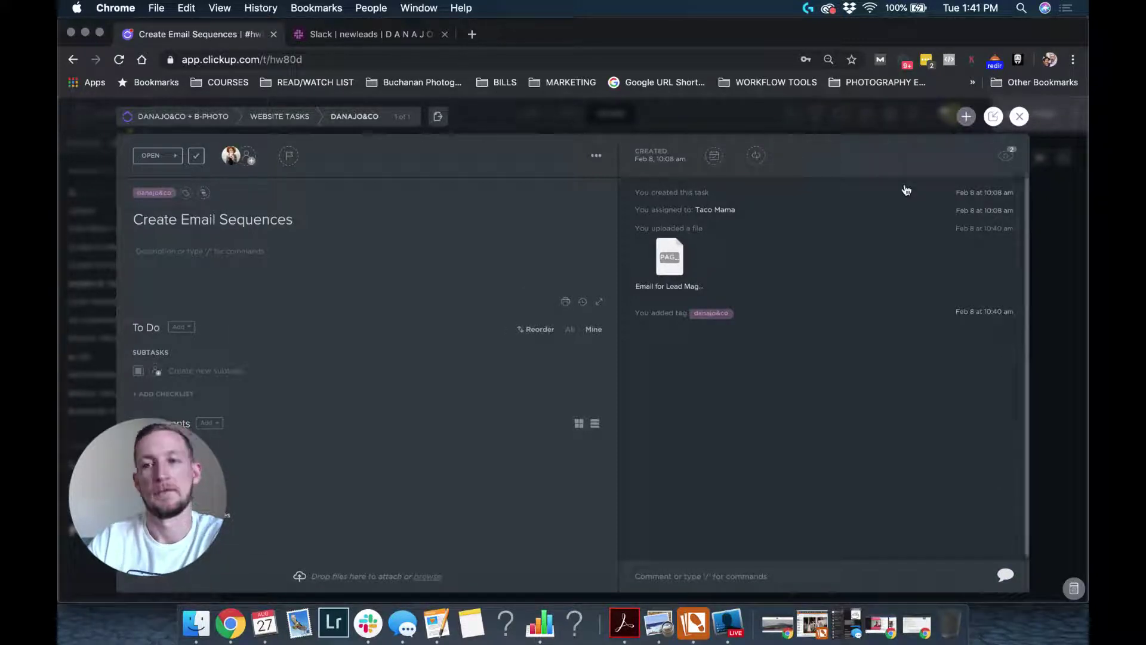
click(1019, 116)
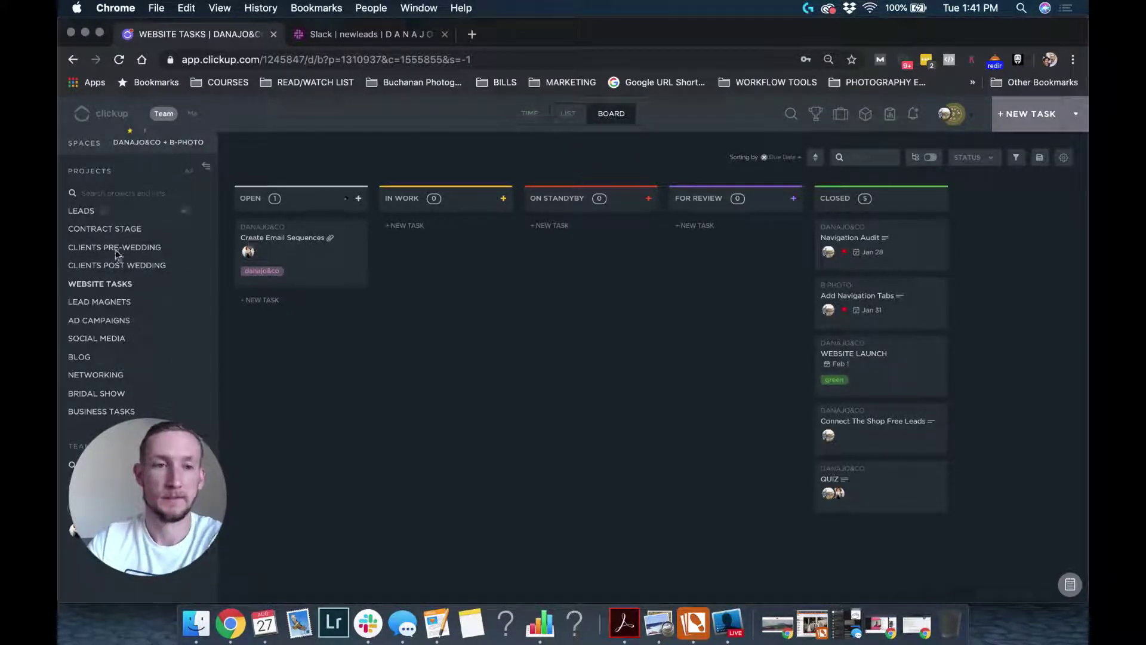
Step: Switch to the Slack tab to see #newleads full of Zapier NEW BOT SUBSCRIBER alerts
click(338, 31)
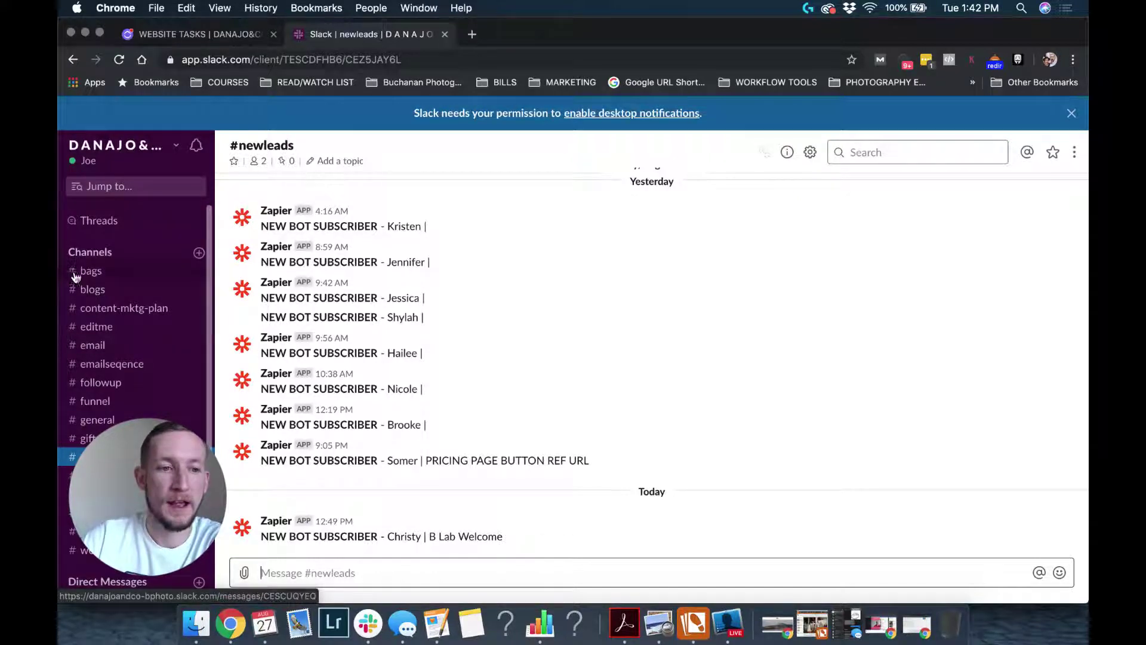
scroll(101, 363, down, 2)
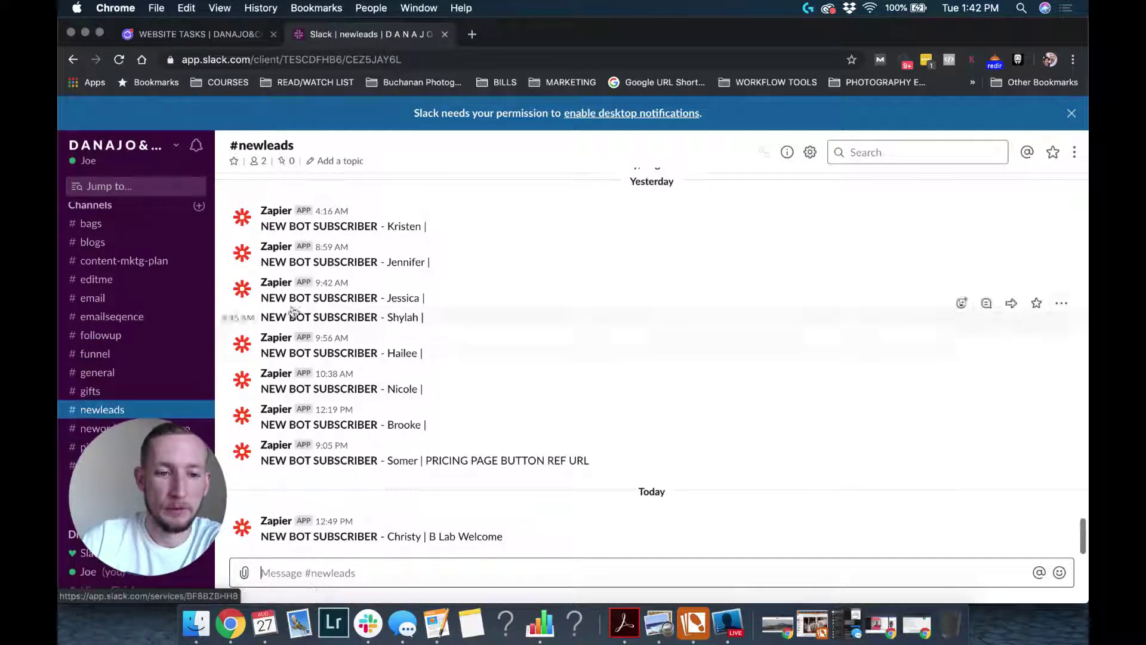
scroll(338, 323, up, 3)
scroll(323, 370, down, 3)
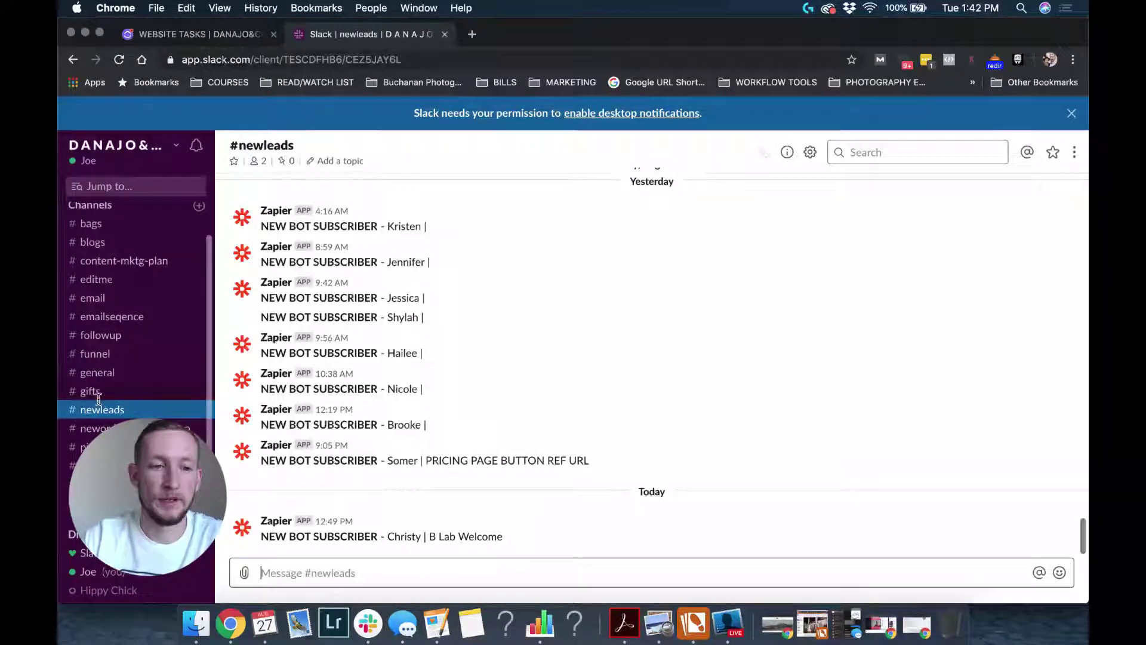
scroll(263, 328, up, 3)
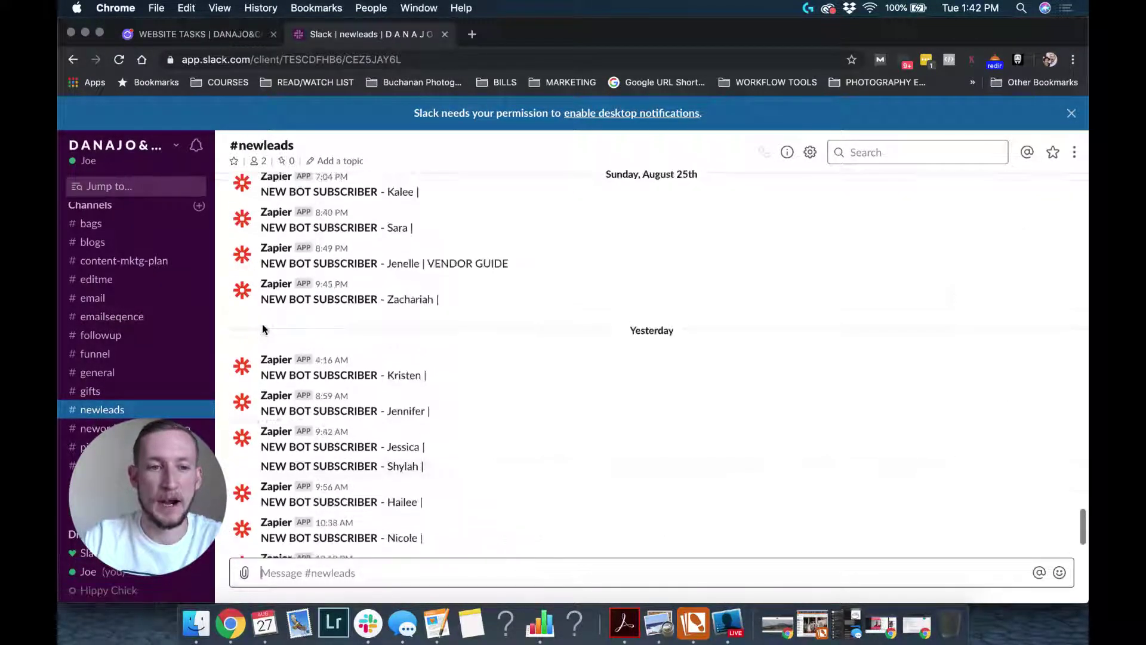
scroll(266, 331, down, 5)
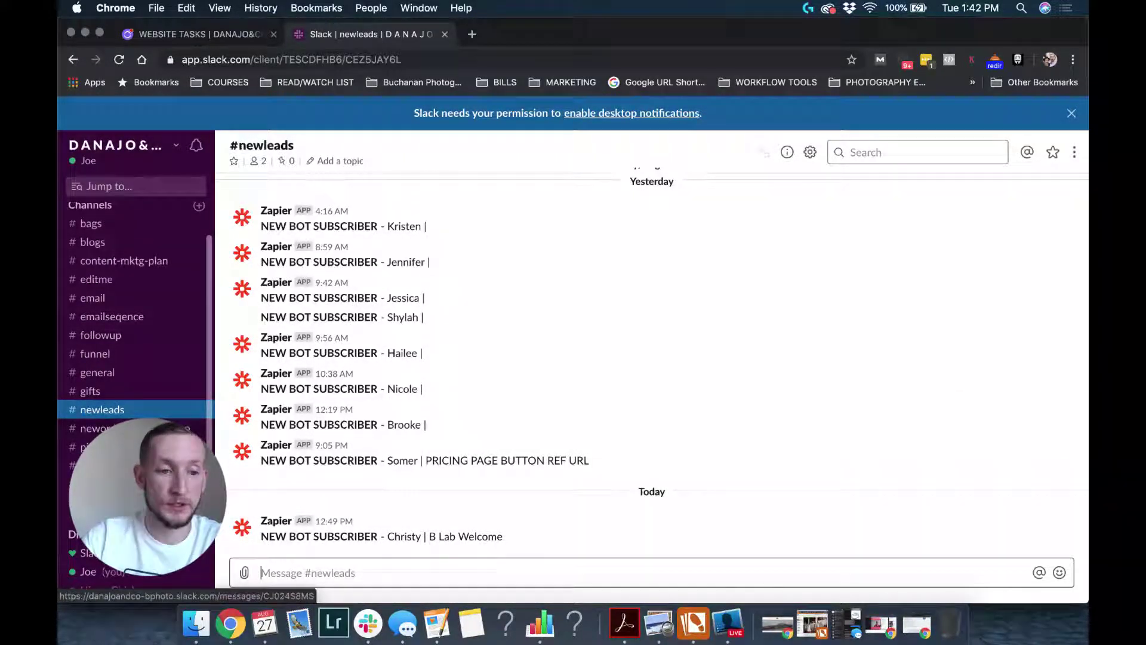
click(111, 426)
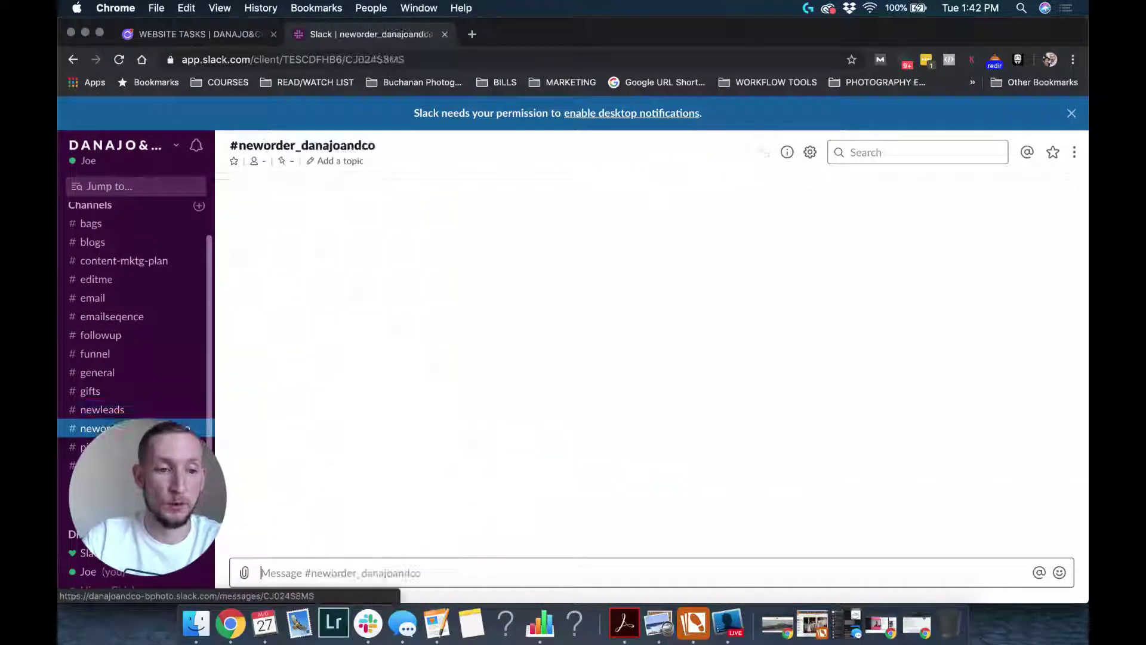
click(111, 412)
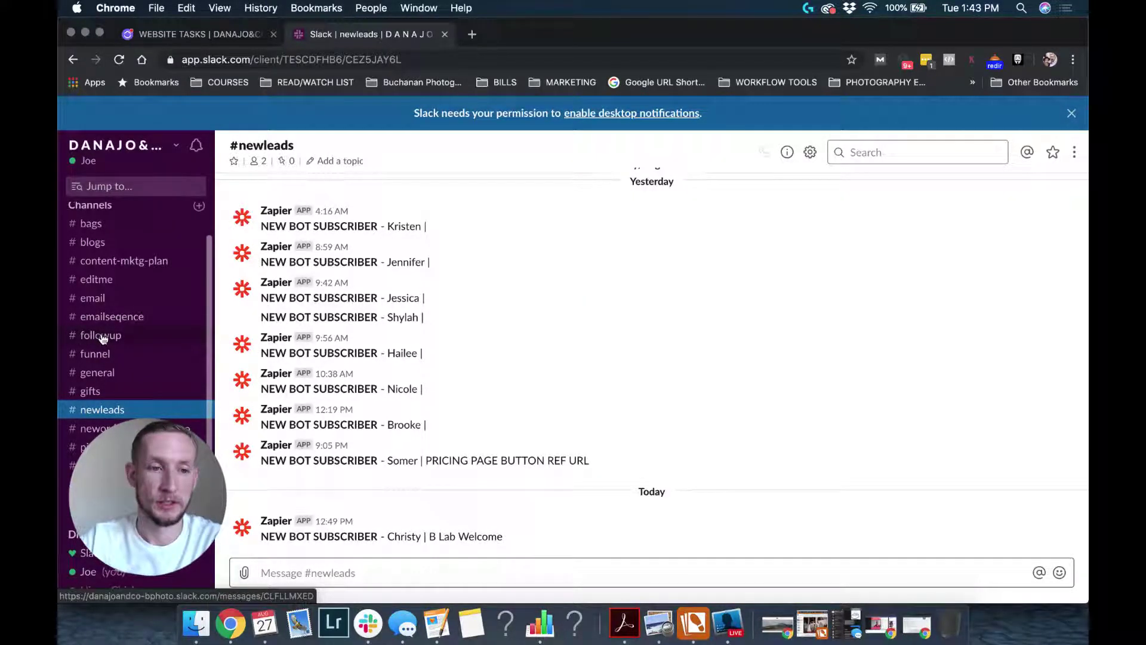
scroll(103, 338, down, 3)
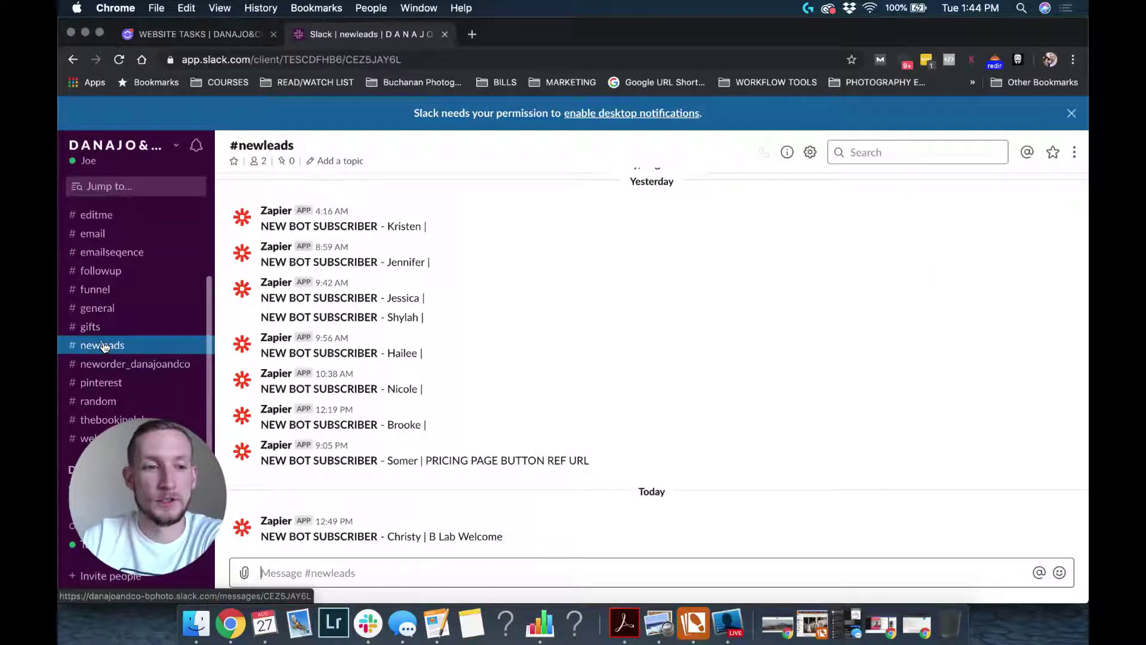
scroll(104, 347, up, 1)
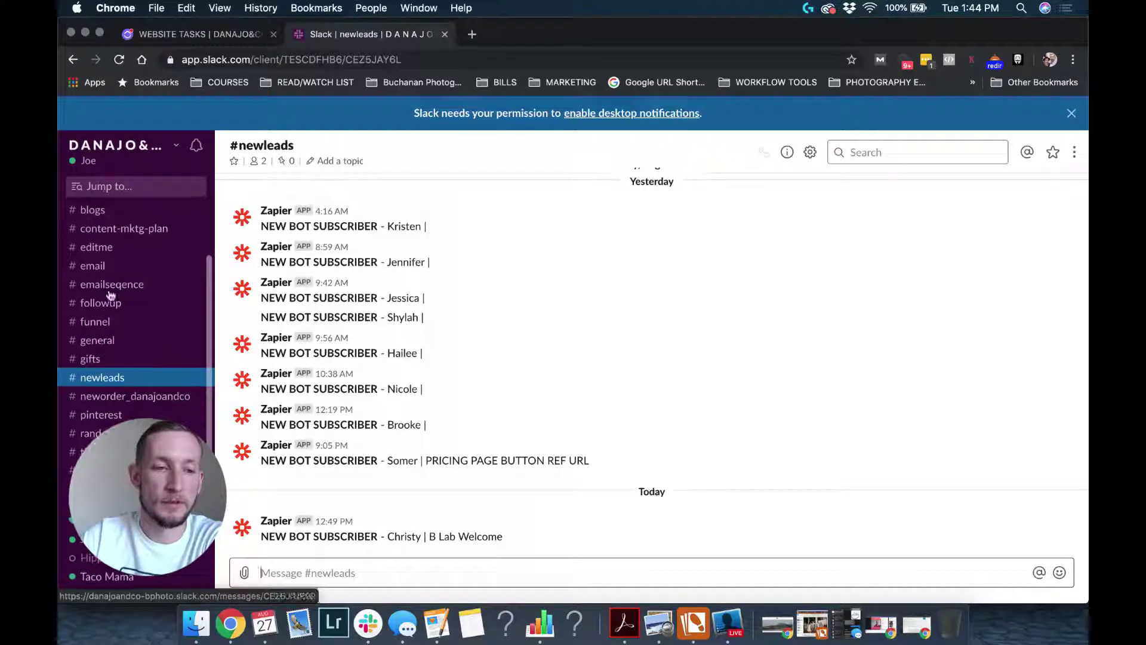
scroll(110, 296, up, 2)
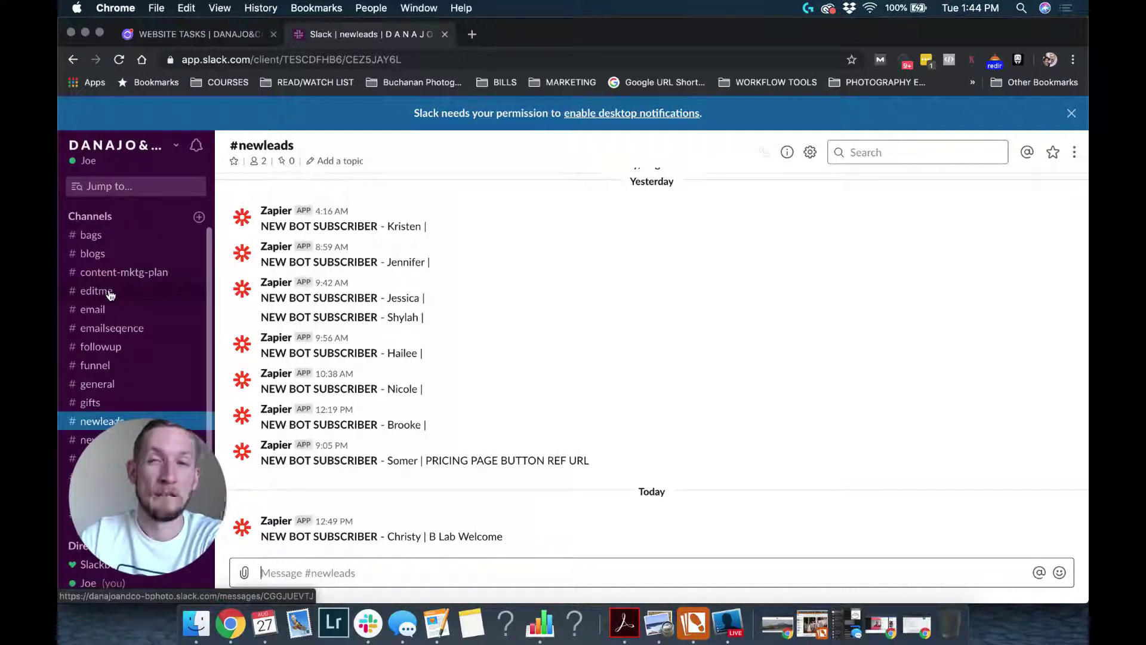